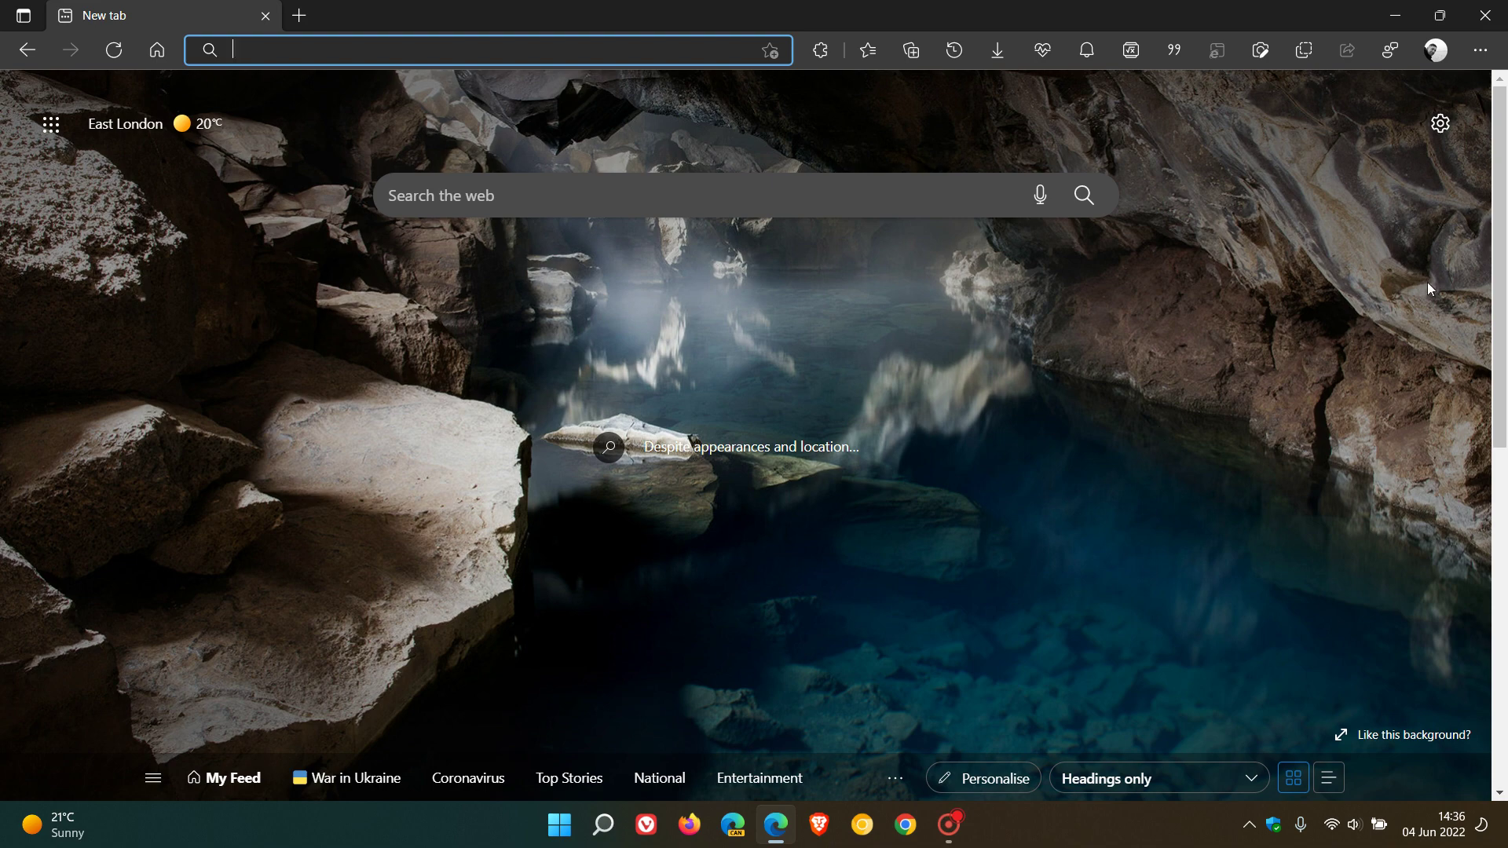
- Open the Settings and more menu to reach Help and feedback on the new tab page
{"action": "left_click", "coordinate": [1490, 53]}
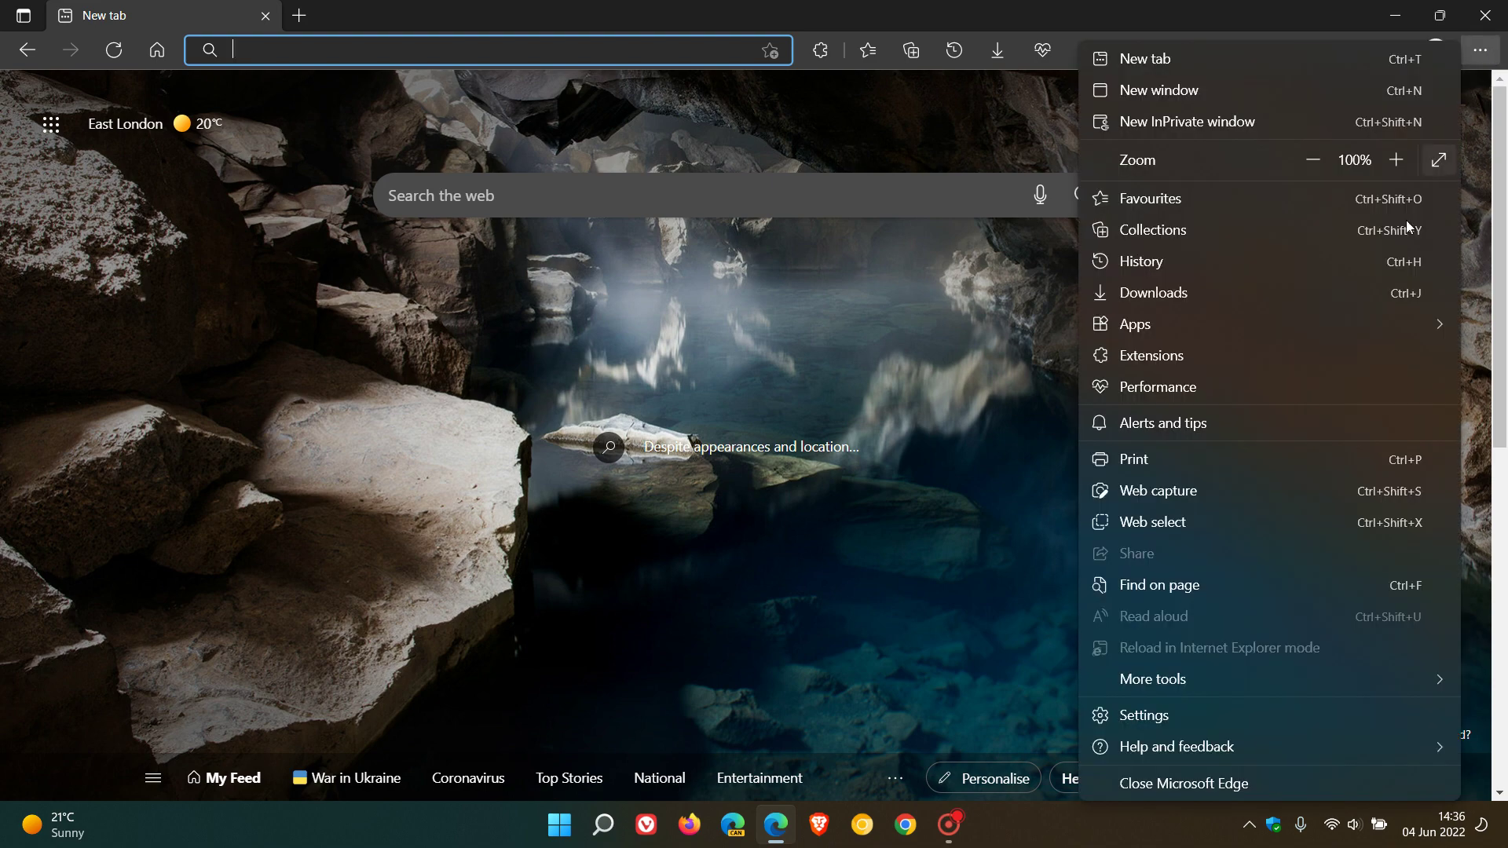
{"action": "mouse_move", "coordinate": [1179, 747]}
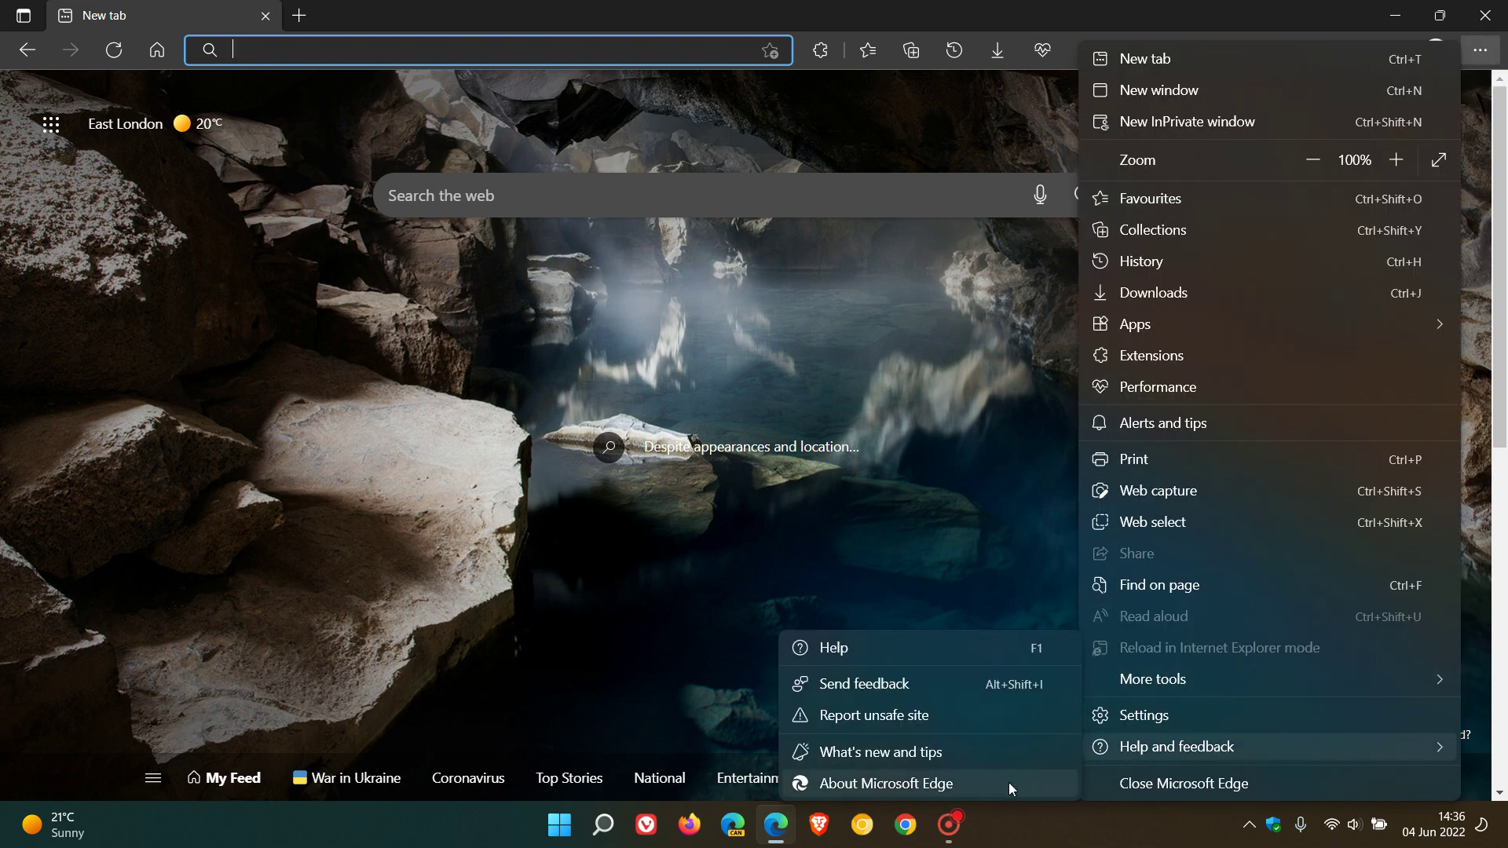
- Check that Edge 102.0.1245.33 is up to date on About Microsoft Edge, then go Home
{"action": "left_click", "coordinate": [1010, 782]}
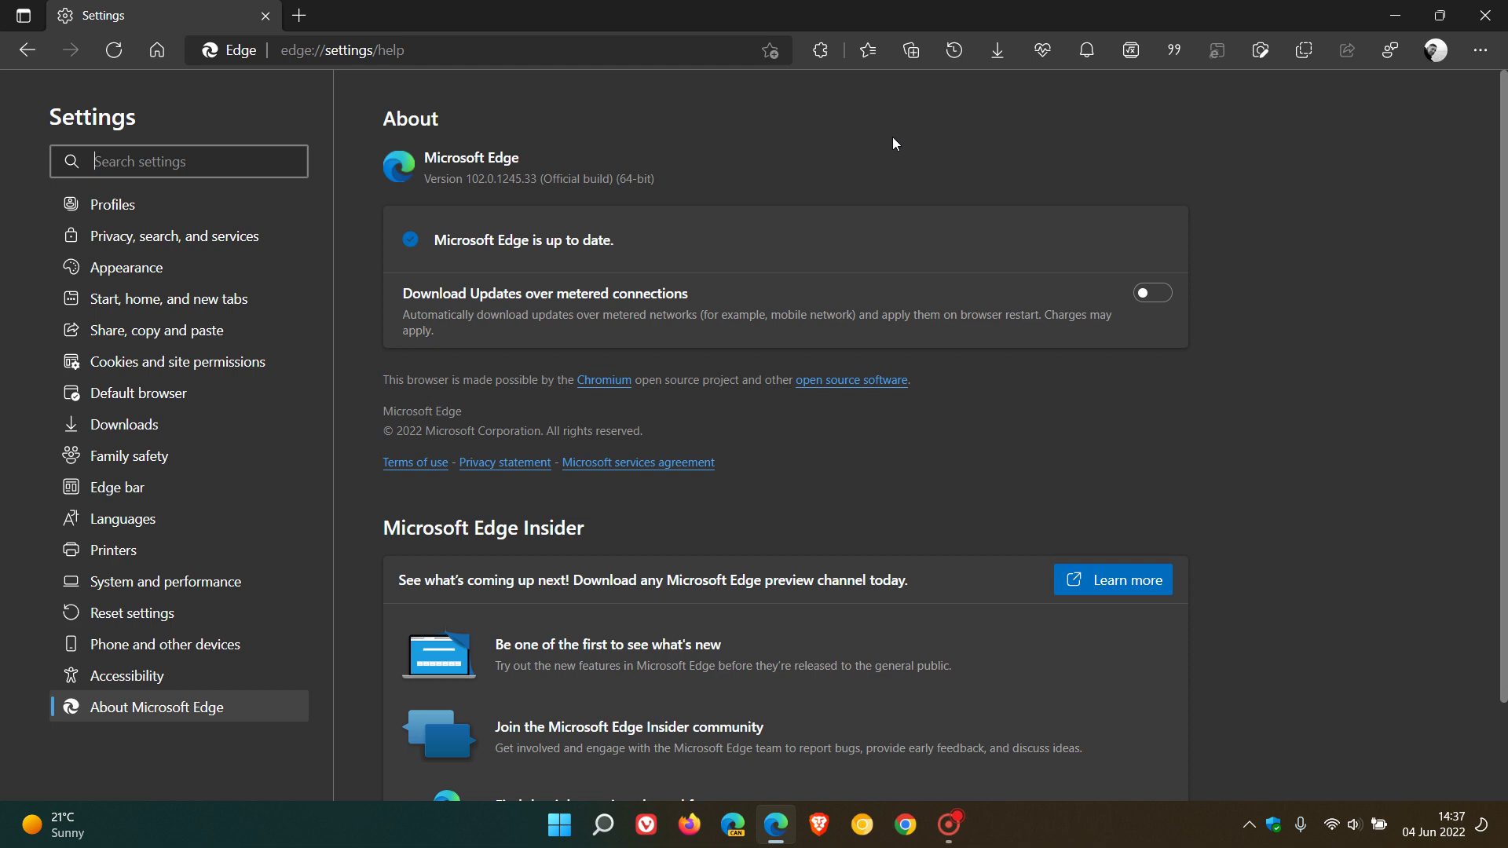
{"action": "left_click", "coordinate": [151, 58]}
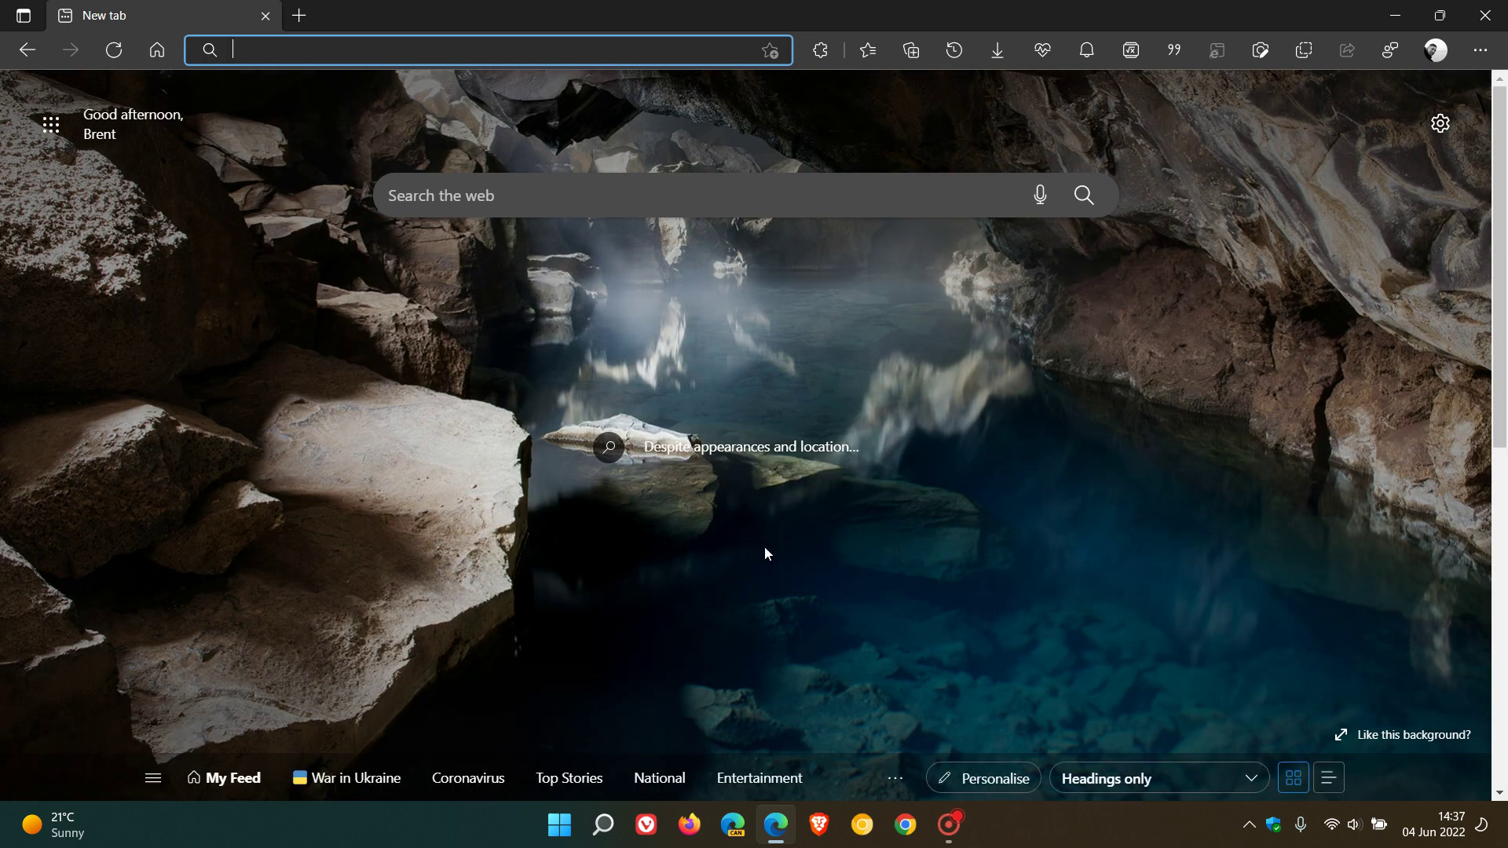